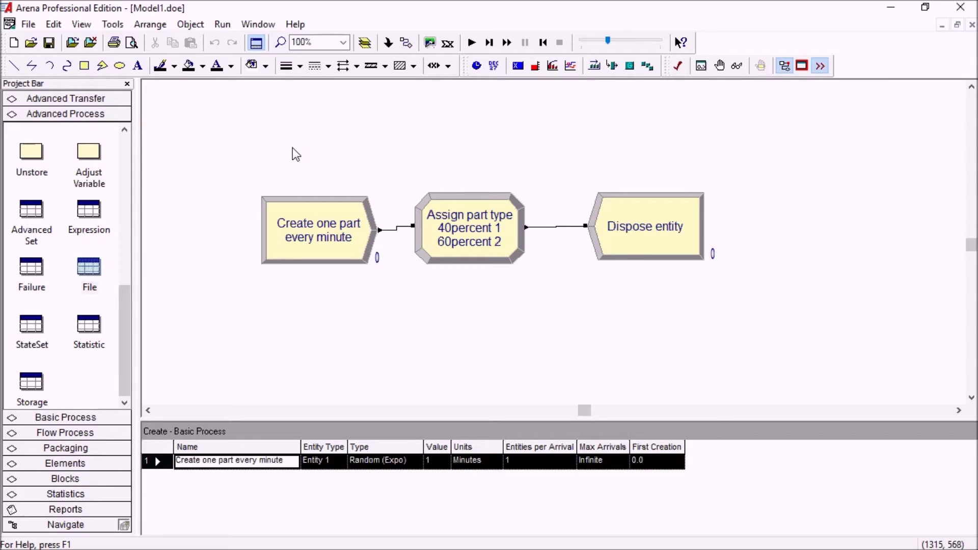
Restore down the Arena window to reveal the 'write to CSV' folder behind it
left_click(925, 7)
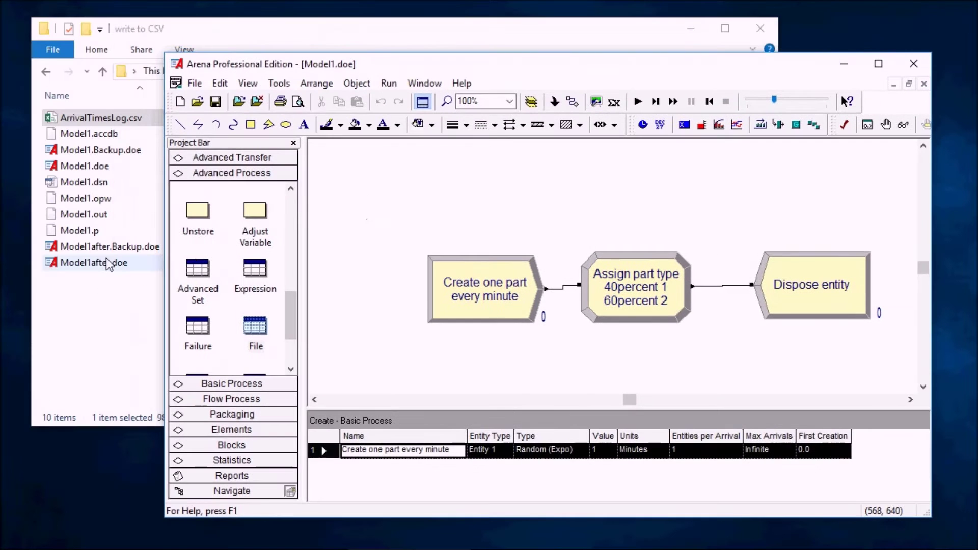
View ArrivalTimesLog.csv as plain text in Notepad, then close Notepad
left_click(132, 304)
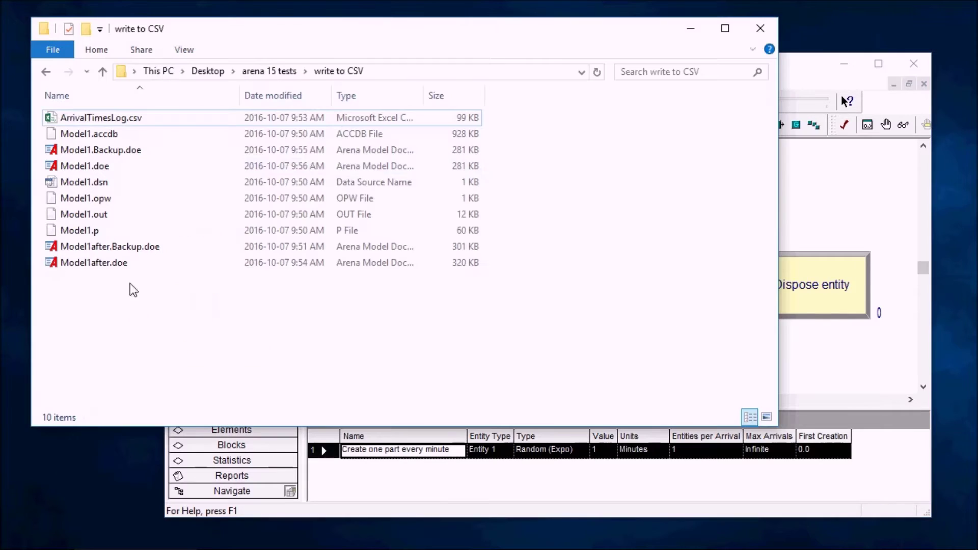
left_click(133, 119)
right_click(133, 119)
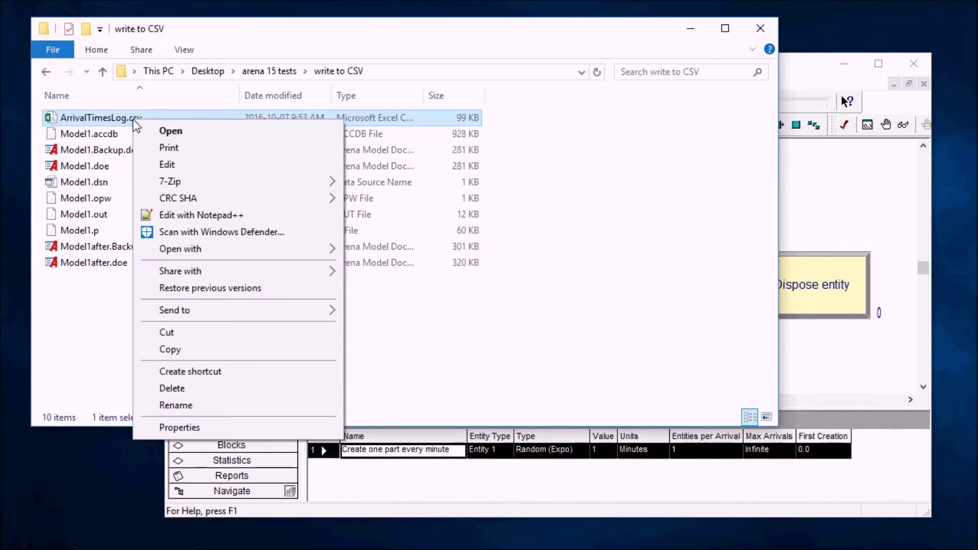
left_click(160, 163)
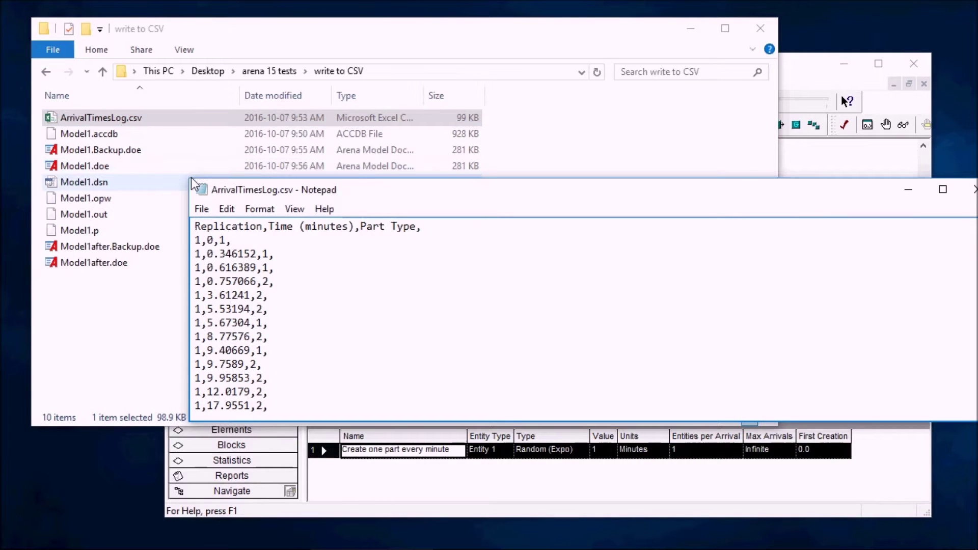
left_click(970, 190)
double_click(103, 118)
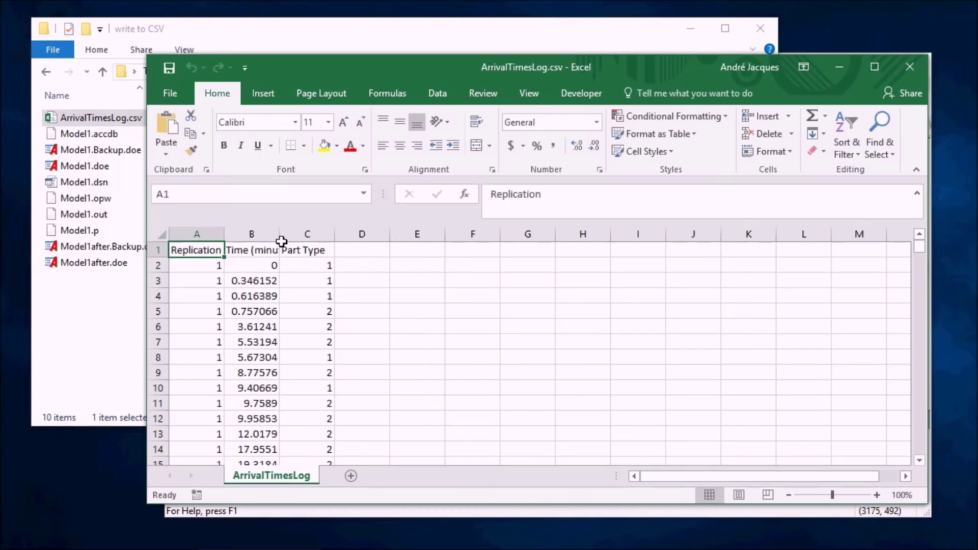
double_click(292, 234)
left_click(197, 234)
left_click(265, 234)
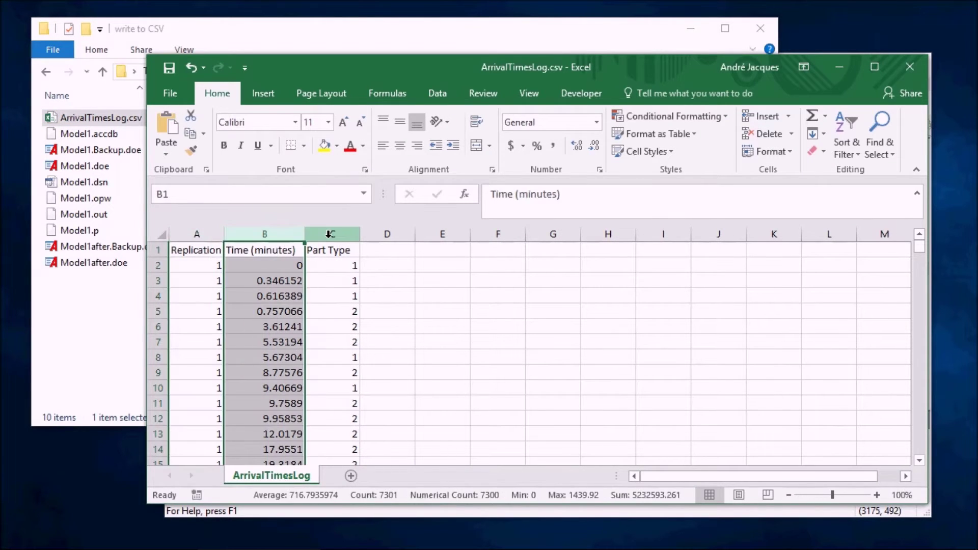
left_click(332, 233)
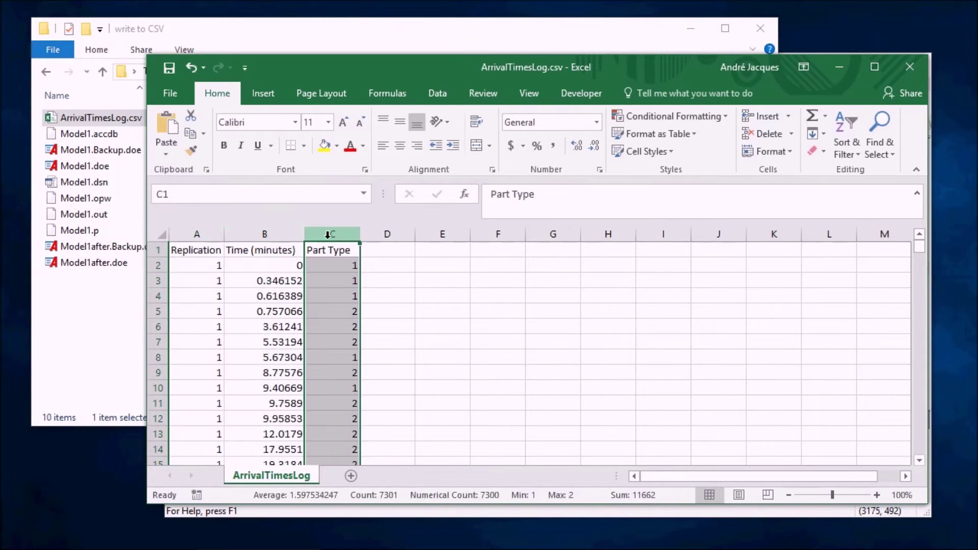
left_click(322, 308)
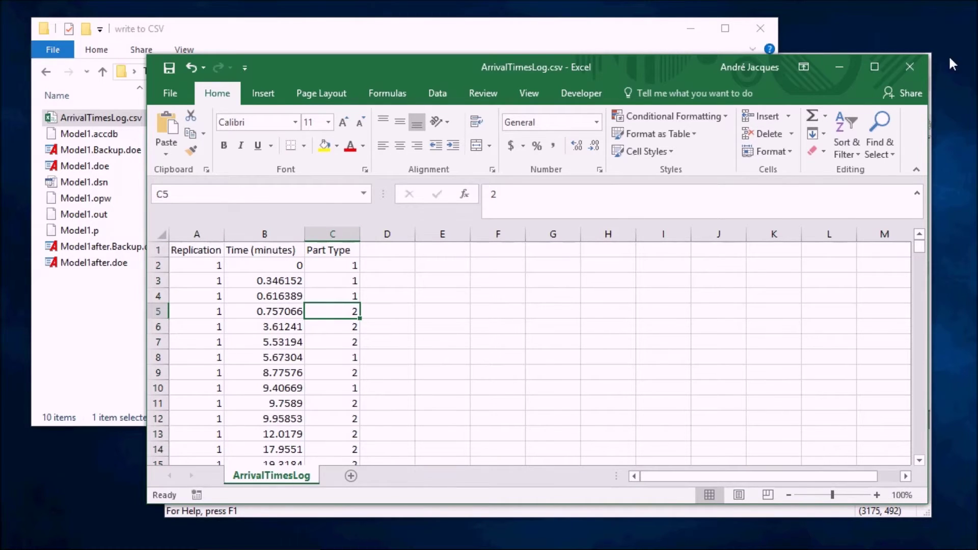
left_click(911, 69)
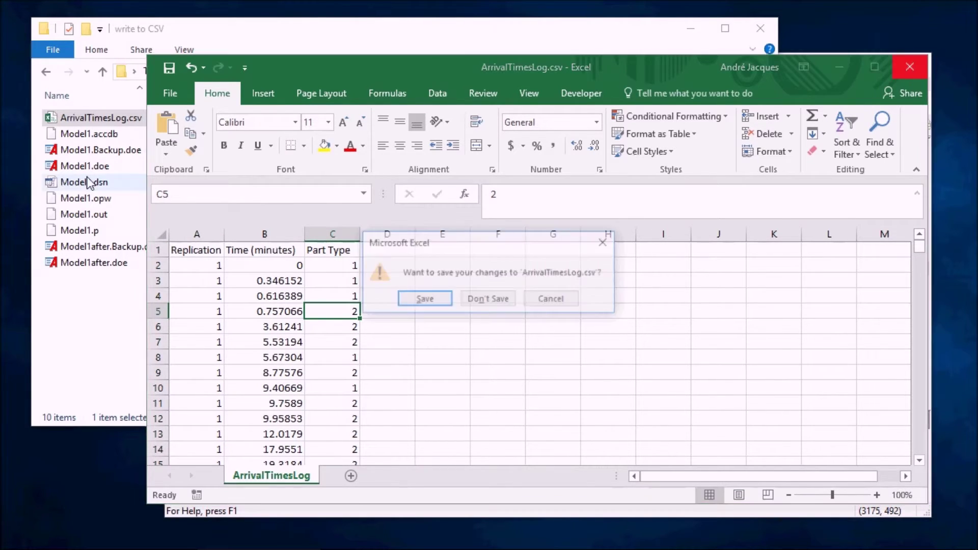
left_click(479, 301)
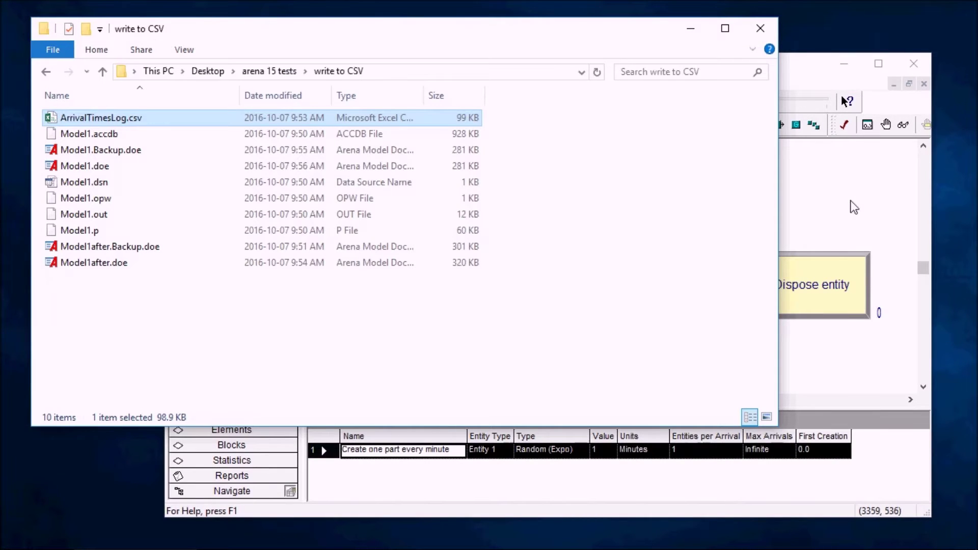
left_click(821, 179)
Maximize Arena and add a File data module row named file_ArrivalTimesLog
left_click(878, 64)
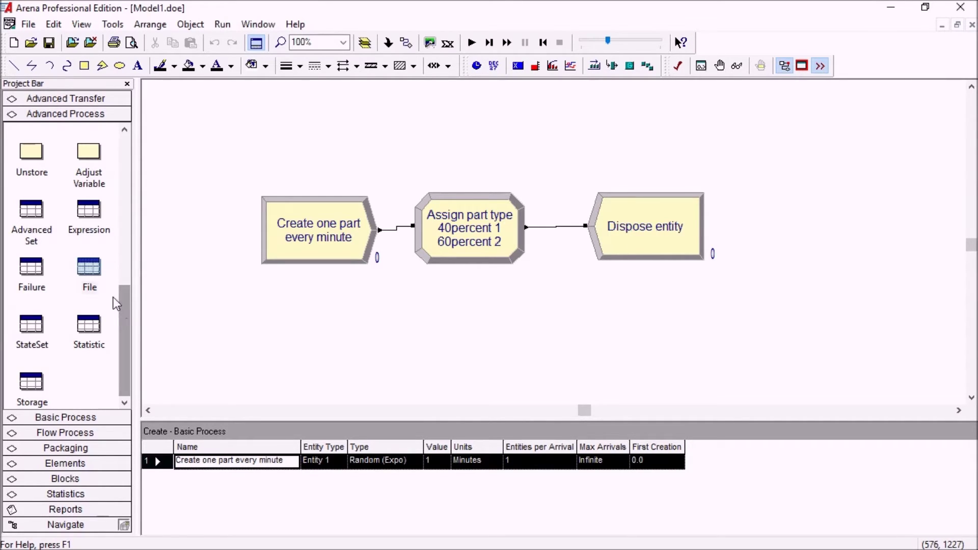
left_click(89, 267)
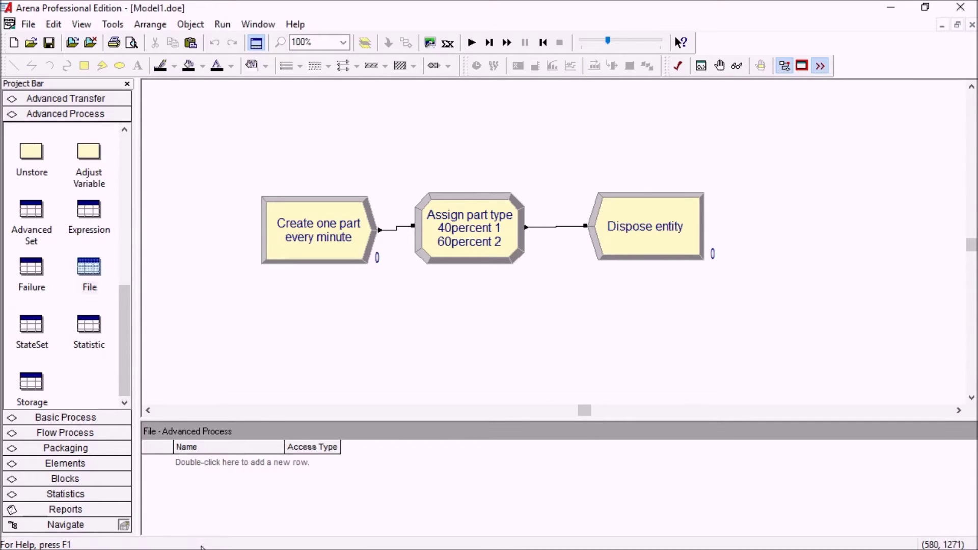
double_click(197, 461)
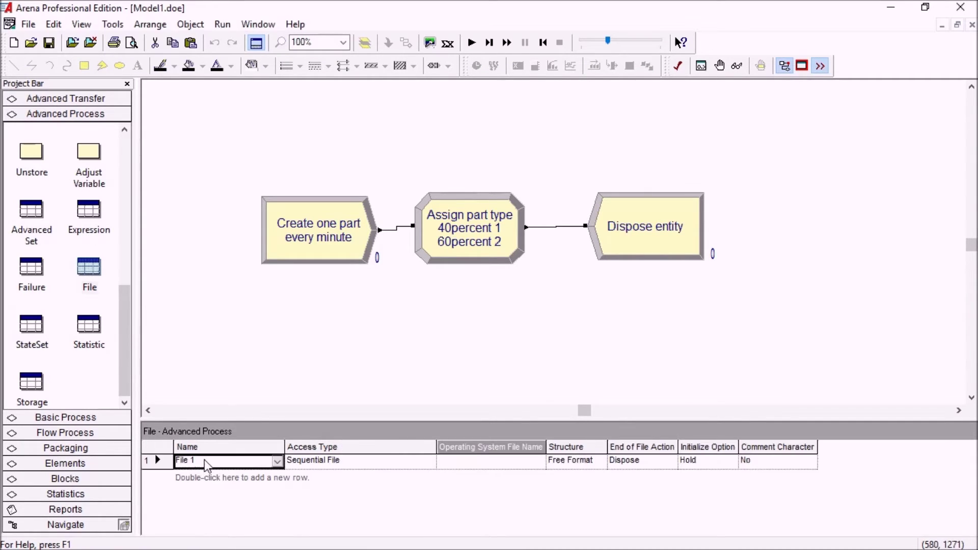
left_click(203, 459)
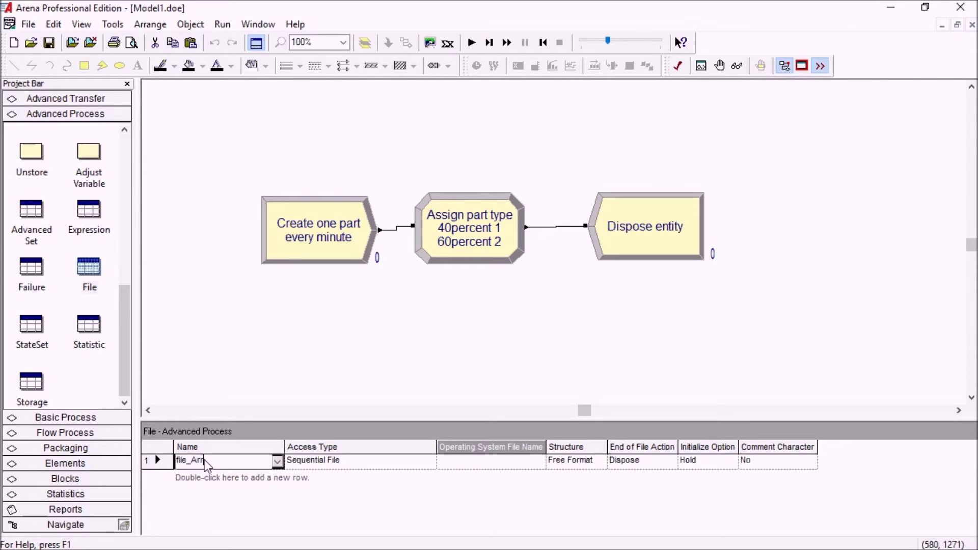
type("file_ArrivalTimesLog")
key("Return")
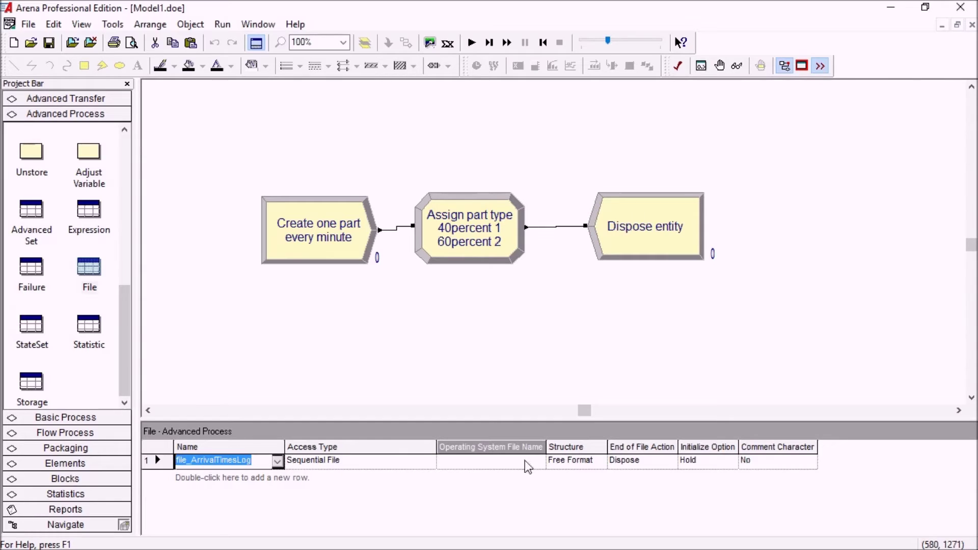
Set its Access Type to CSV Output File and OS File Name to ArrivalTimesLog.csv
key("Tab")
left_click(429, 461)
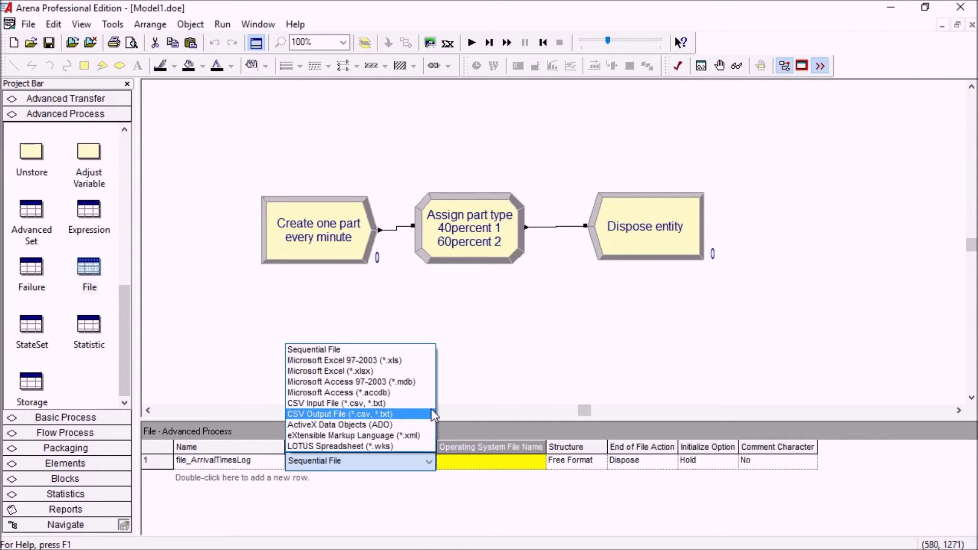
left_click(304, 413)
double_click(259, 463)
key("ctrl+c")
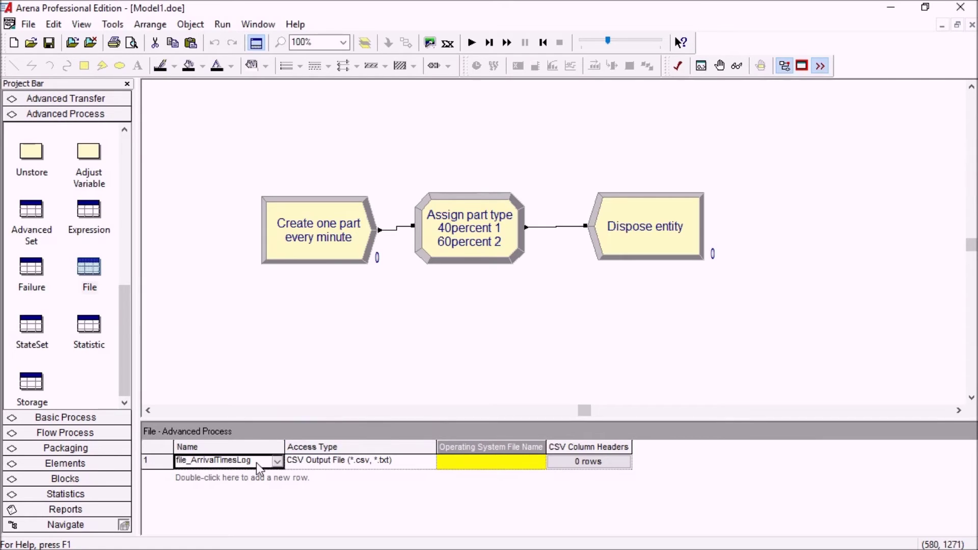
left_click(457, 466)
key("ctrl+v")
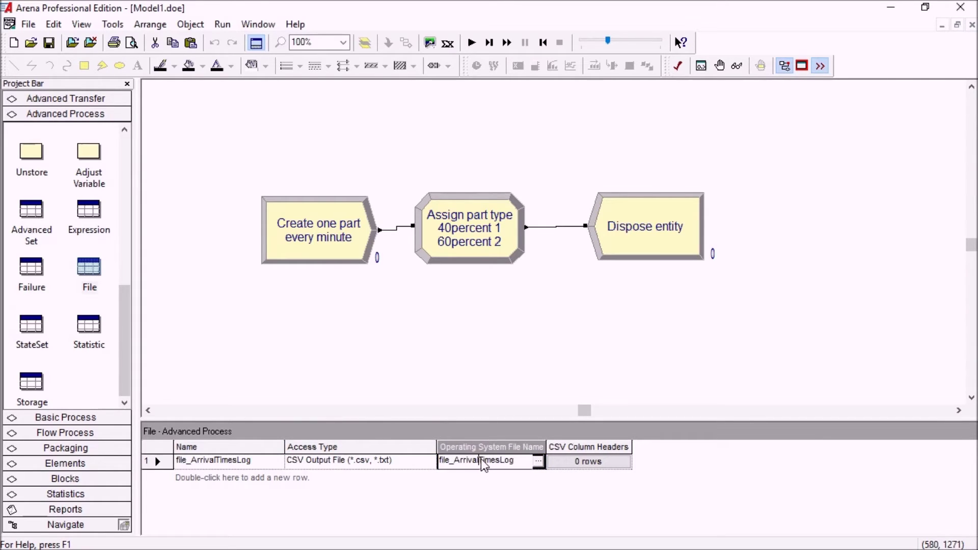
key("Home")
key("Delete")
key("Delete")
key("Delete")
key("Delete")
key("Delete")
type(".csv")
key("Return")
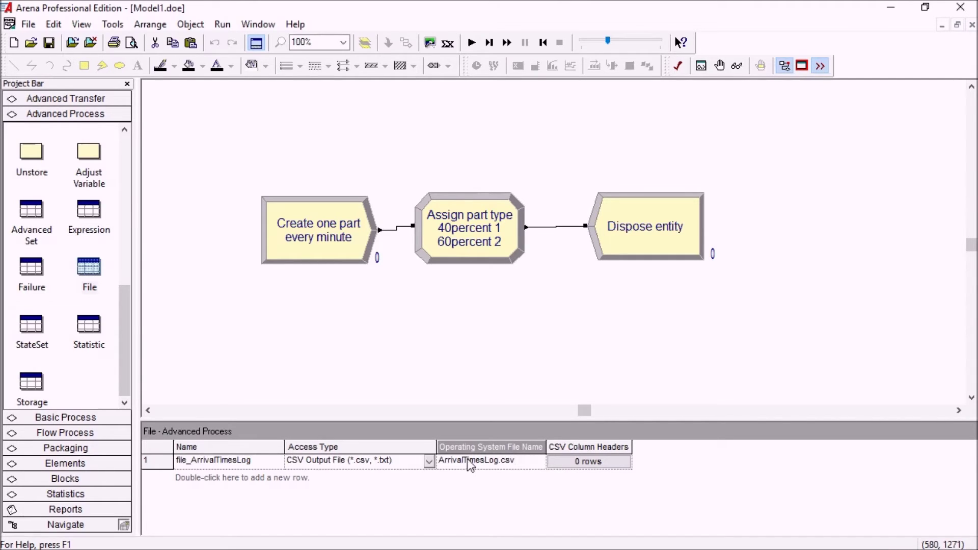
Add three rows to file_ArrivalTimesLog's CSV Column Headers list
left_click(584, 461)
left_click_drag(600, 357, 609, 285)
double_click(608, 344)
double_click(608, 363)
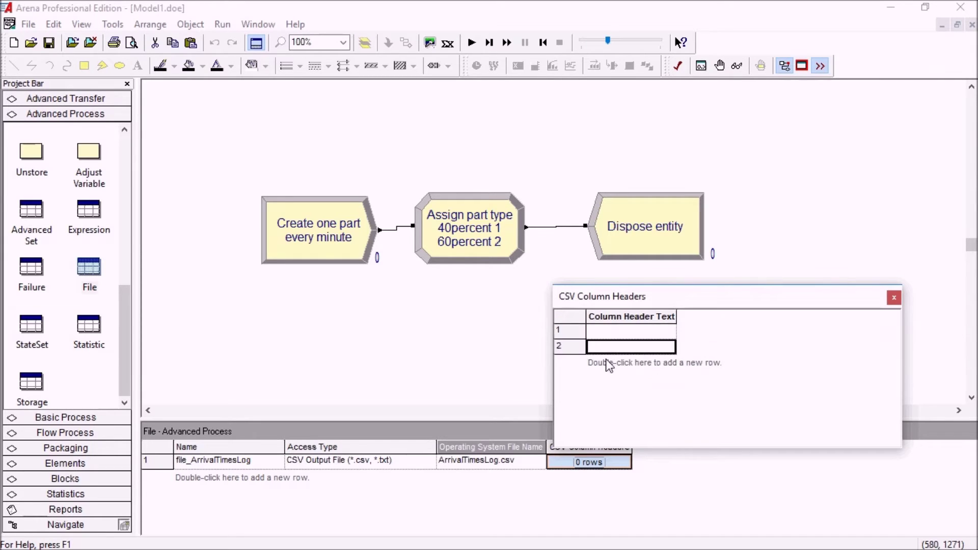
double_click(606, 360)
Name the headers Replication, Time (minutes) and Part Type, then close the list
left_click(616, 334)
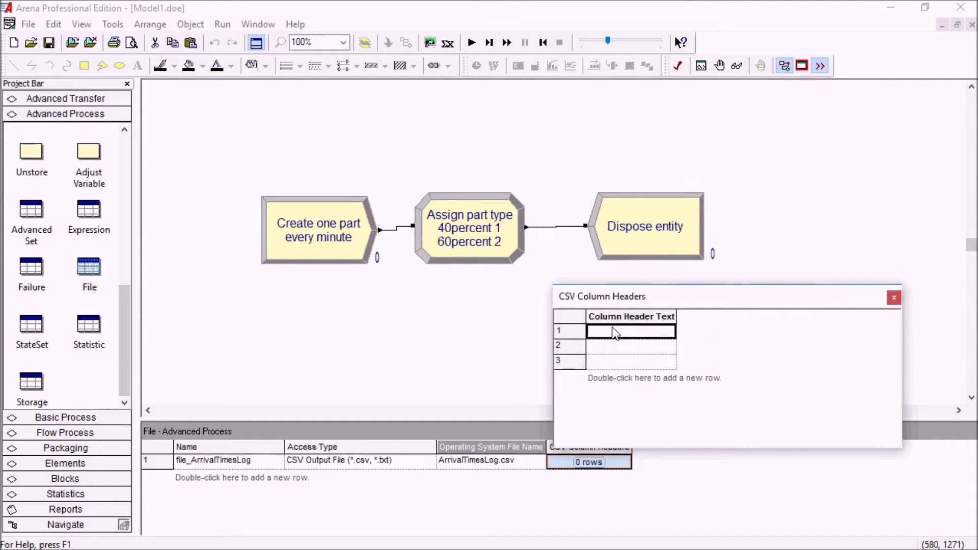
type("Replication")
left_click(617, 354)
type("T")
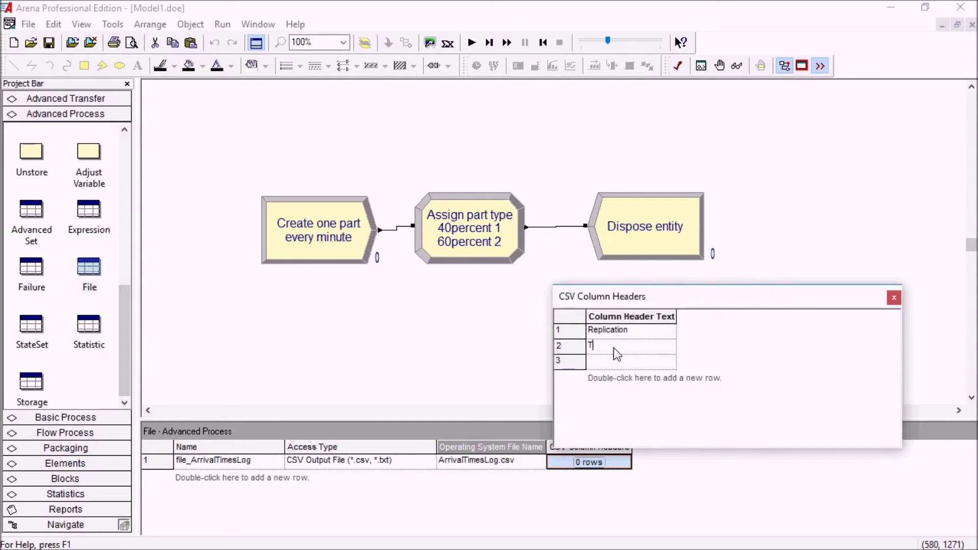
type("ime (minutes)")
left_click(619, 364)
type("Part Type")
left_click(893, 299)
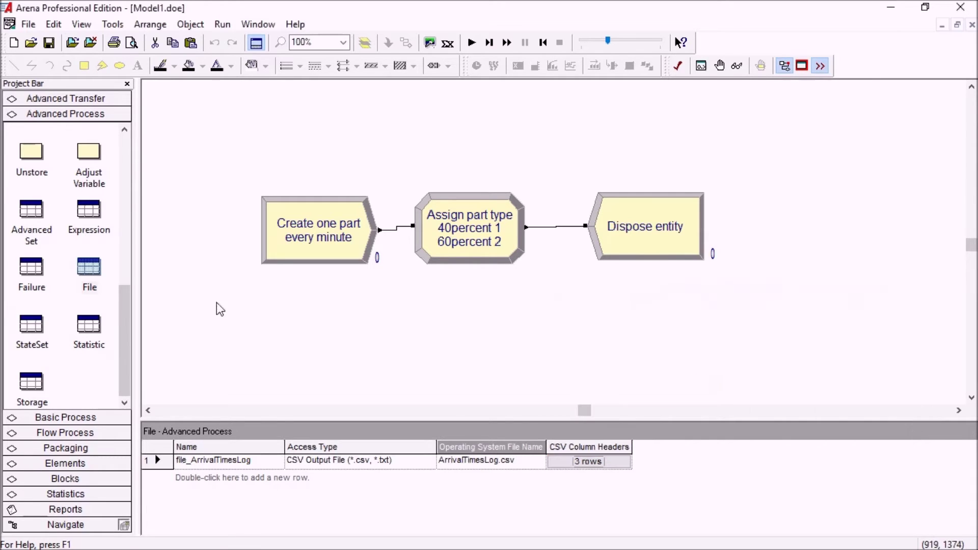
left_click(338, 227)
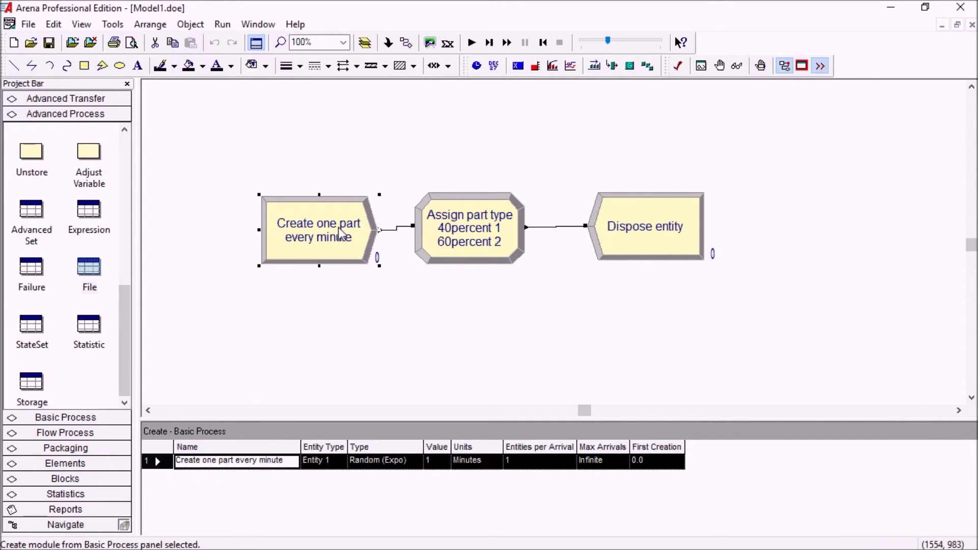
double_click(465, 230)
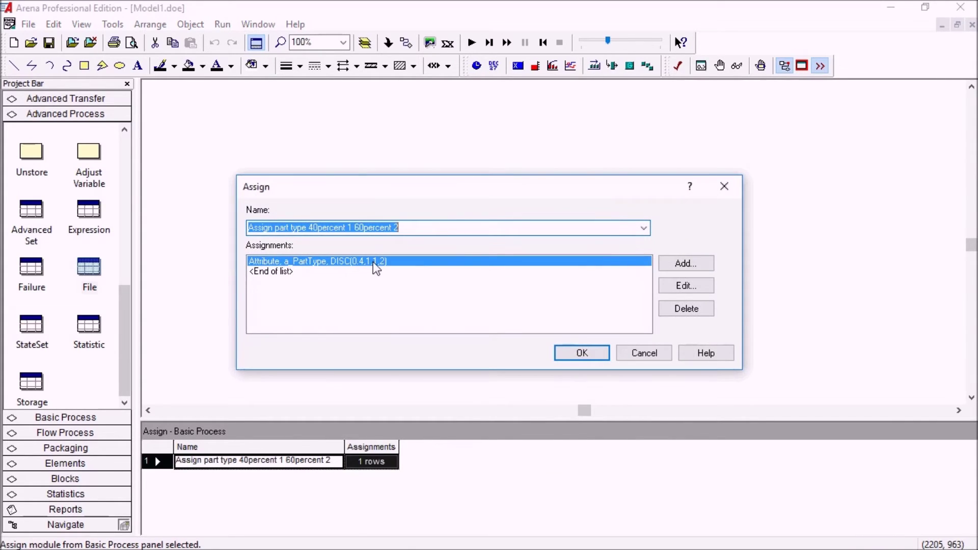
left_click(606, 353)
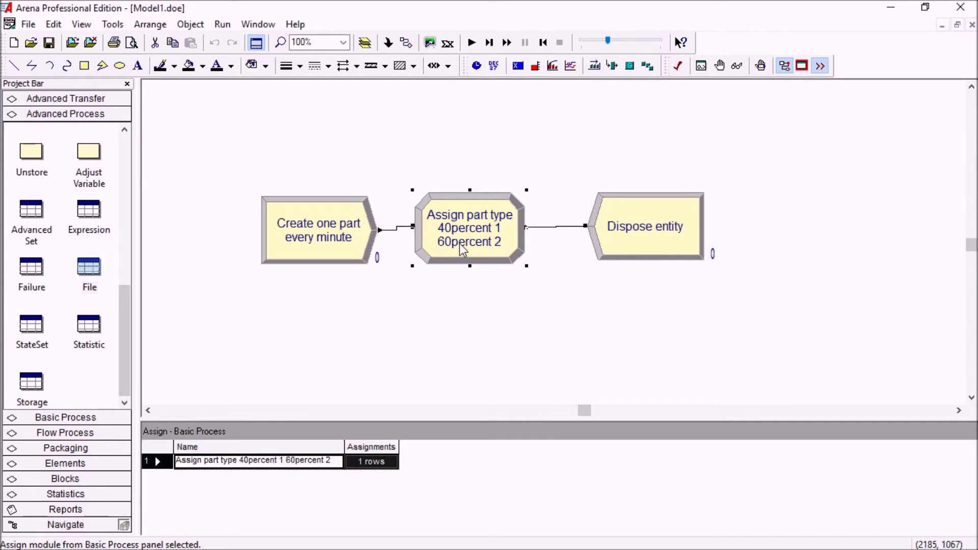
left_click(631, 264)
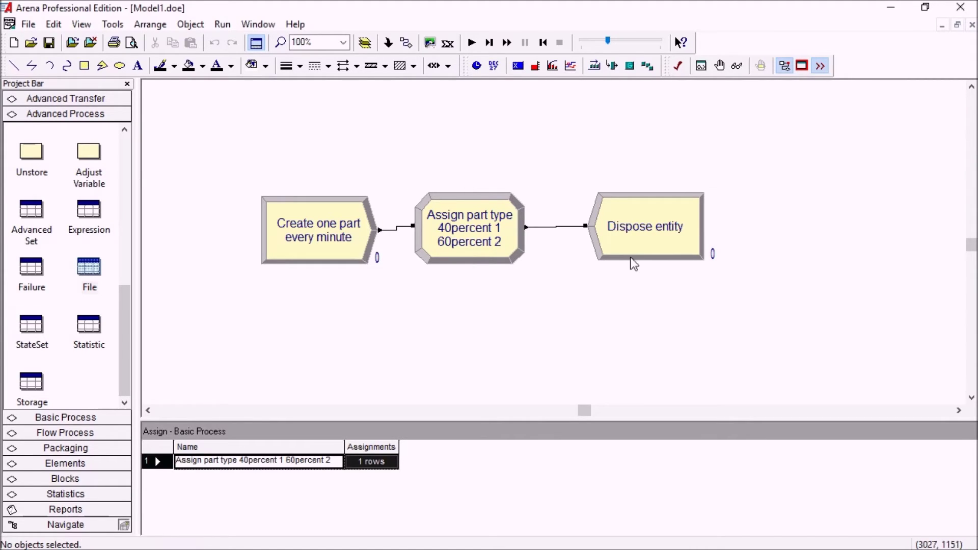
Move Dispose to the right and place a ReadWrite module between Assign and Dispose
left_click_drag(627, 234, 734, 233)
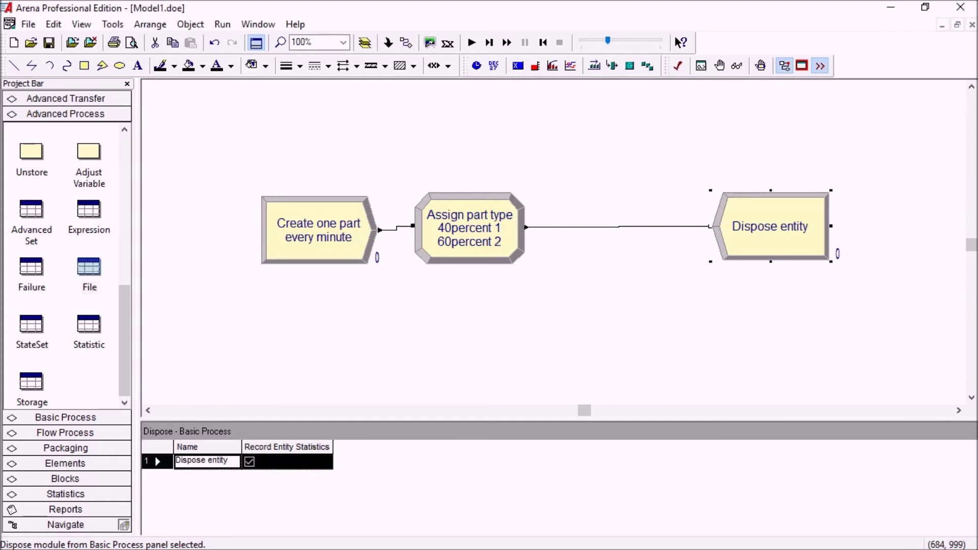
scroll(125, 195, "up", 6)
scroll(122, 219, "down", 1)
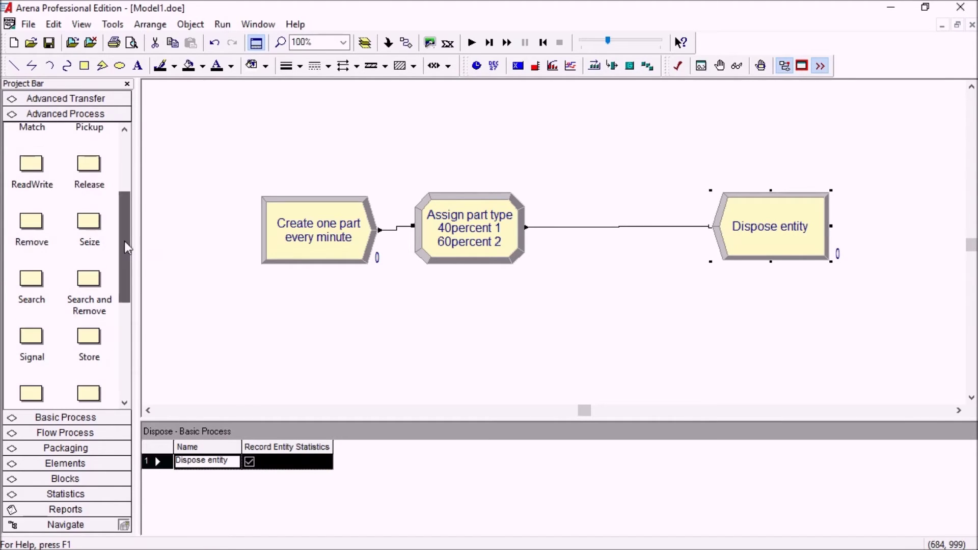
left_click_drag(31, 164, 559, 227)
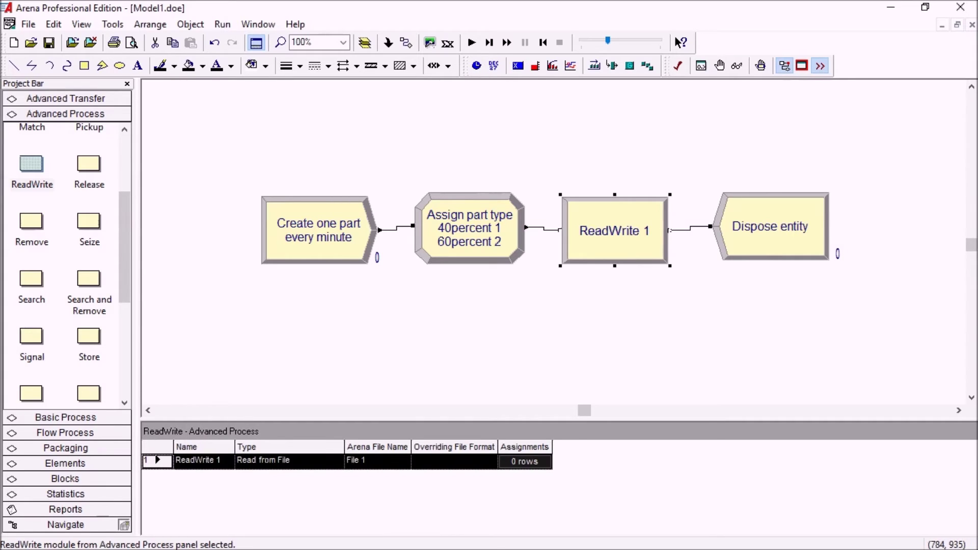
Name it 'ReadWrite arrival log CSV', writing to CSV output file file_ArrivalTimesLog
double_click(597, 237)
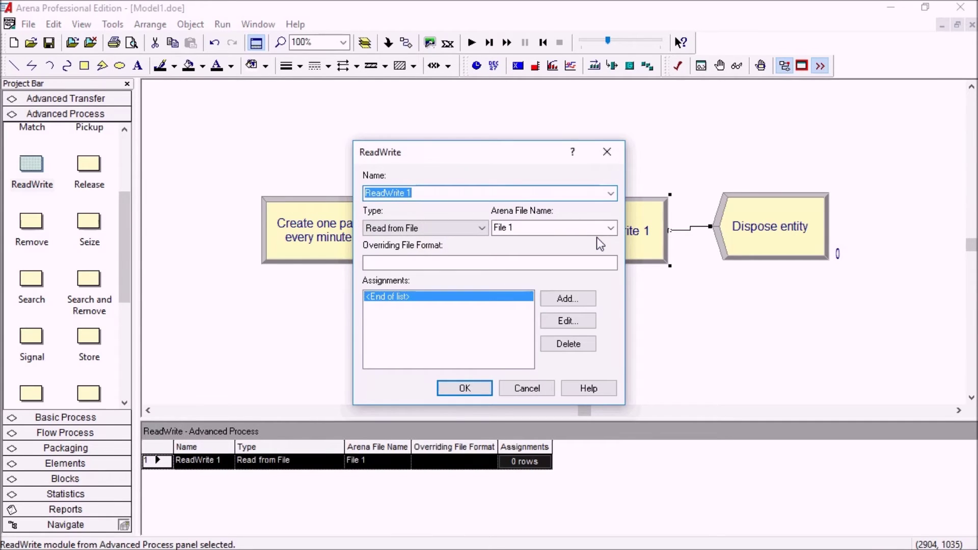
key("End")
type("arrival")
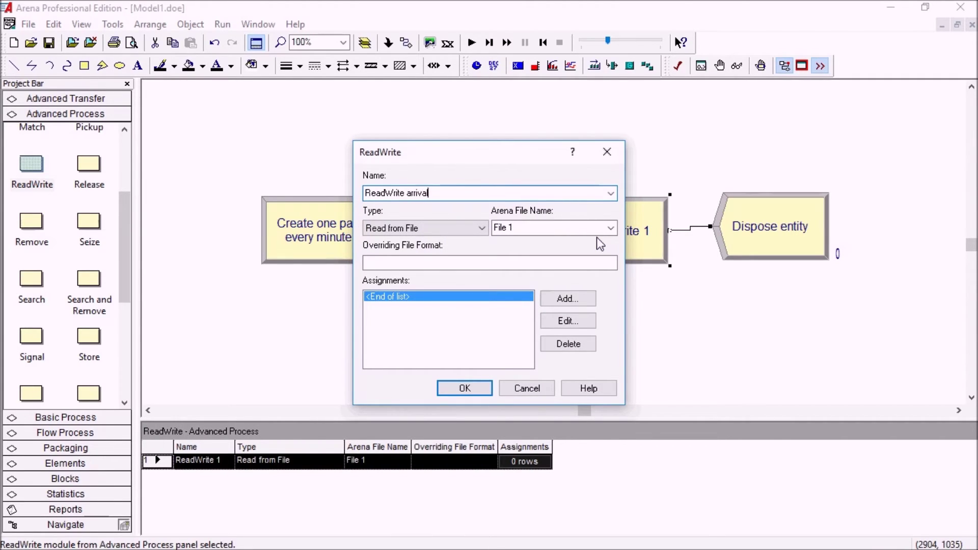
type(" log CSV")
left_click(423, 232)
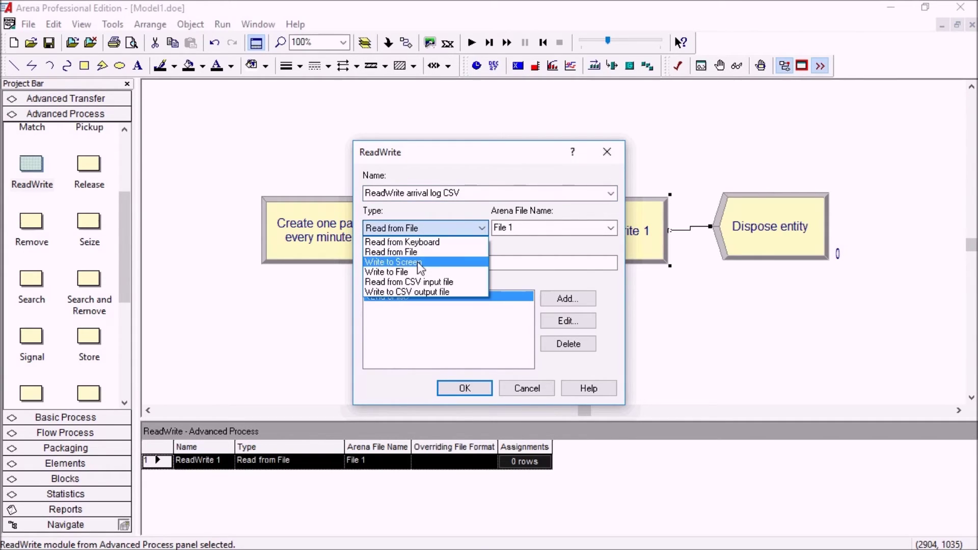
left_click(412, 293)
left_click(610, 228)
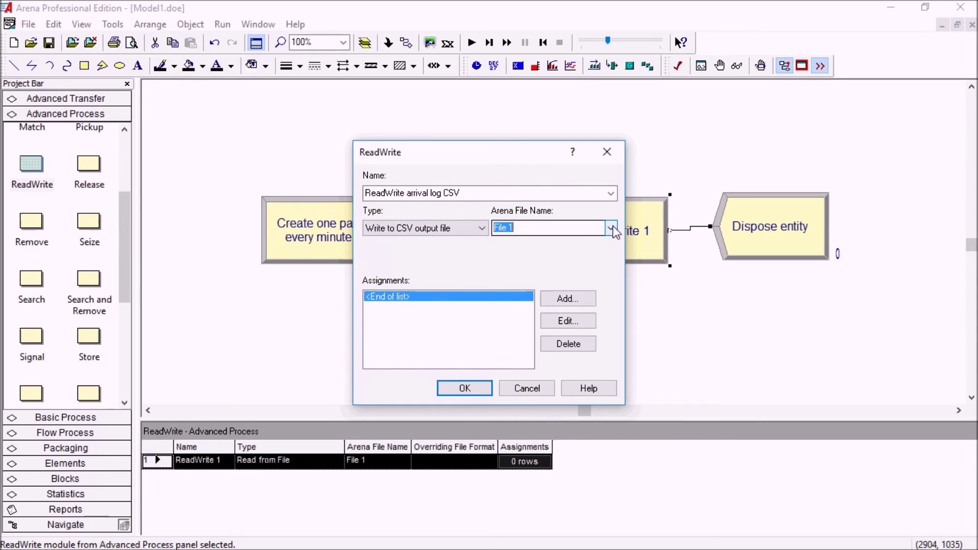
left_click(540, 254)
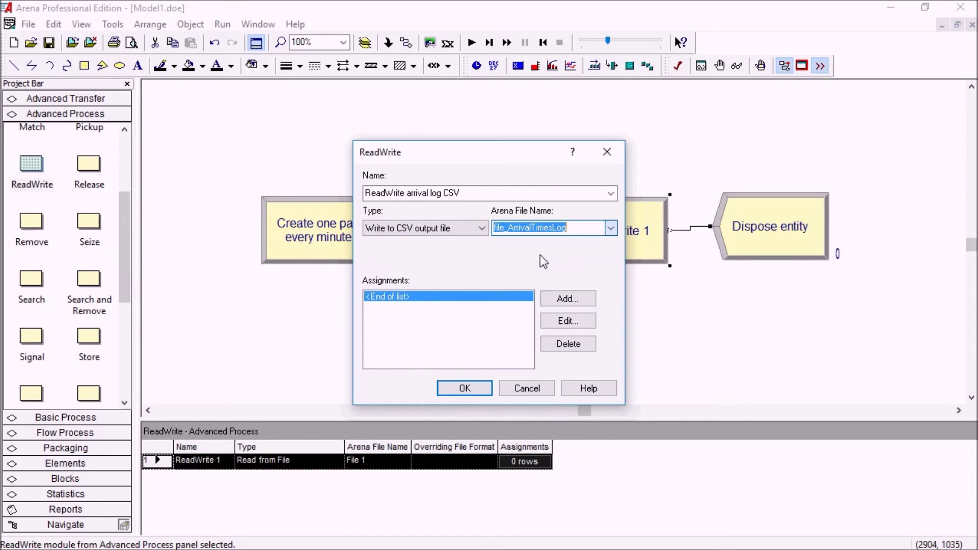
left_click(567, 299)
Add NREP (Current Replication Number) as an Other-type, integer-format first write value
left_click(443, 238)
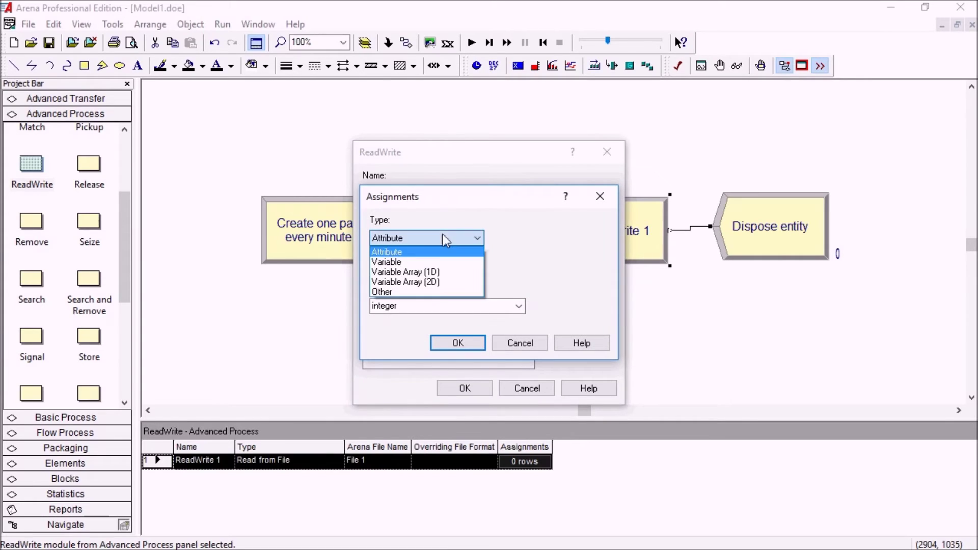
left_click(390, 292)
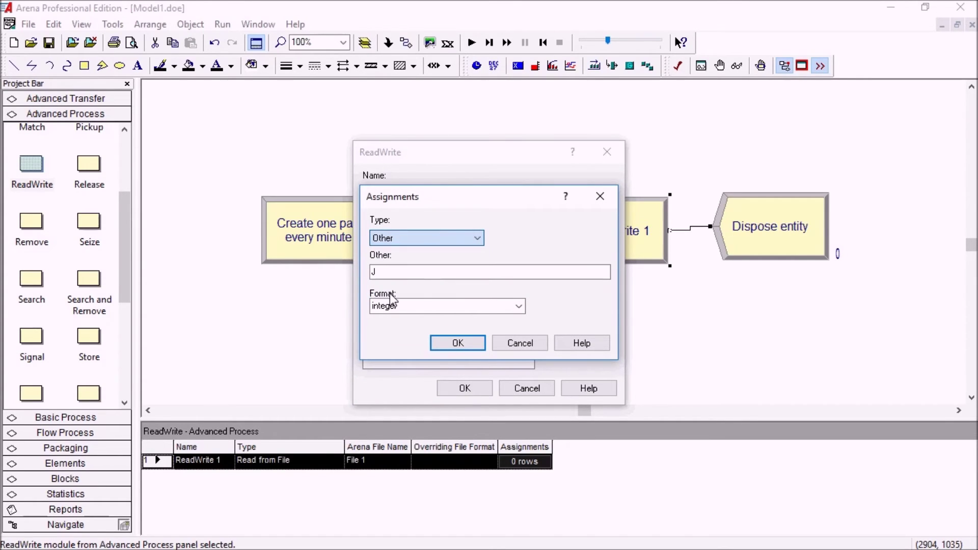
right_click(425, 272)
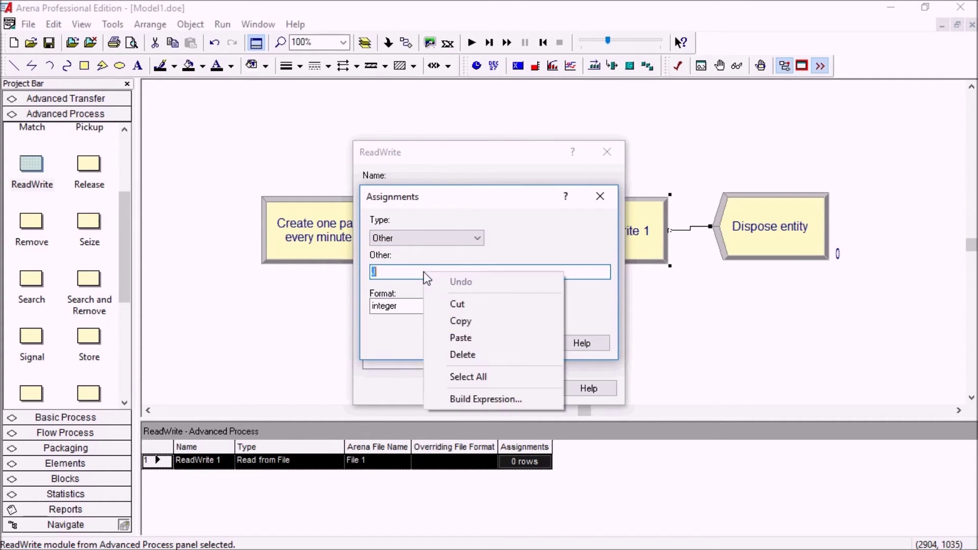
left_click(460, 400)
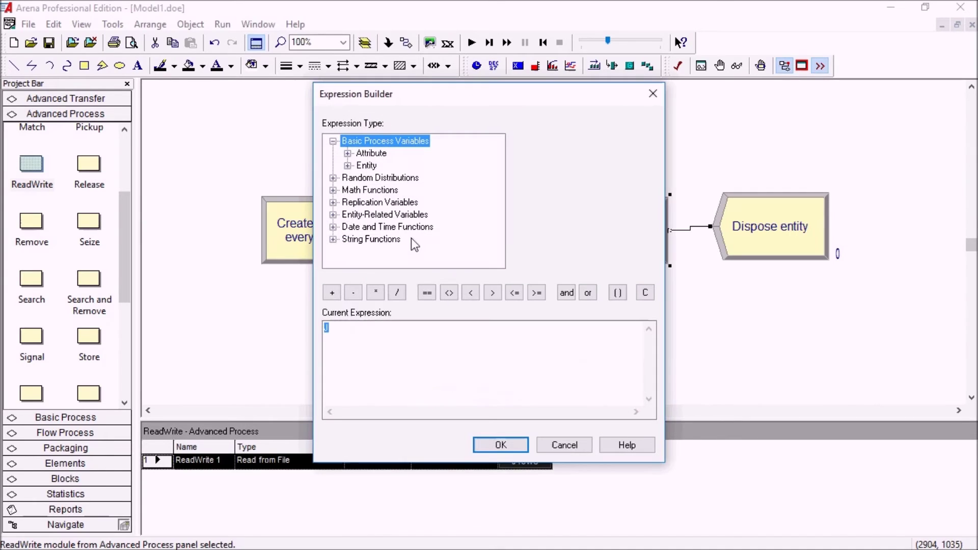
left_click(333, 202)
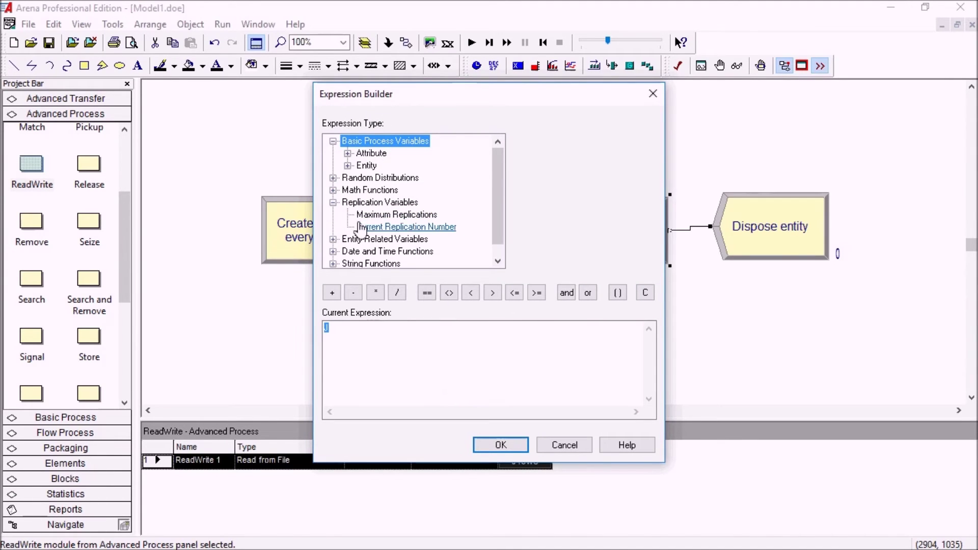
left_click(397, 227)
left_click(490, 445)
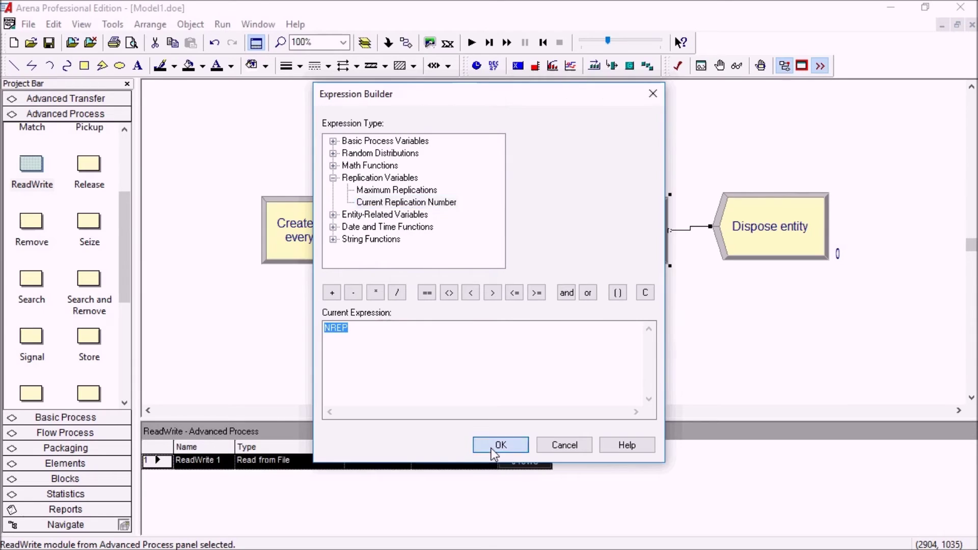
left_click(414, 307)
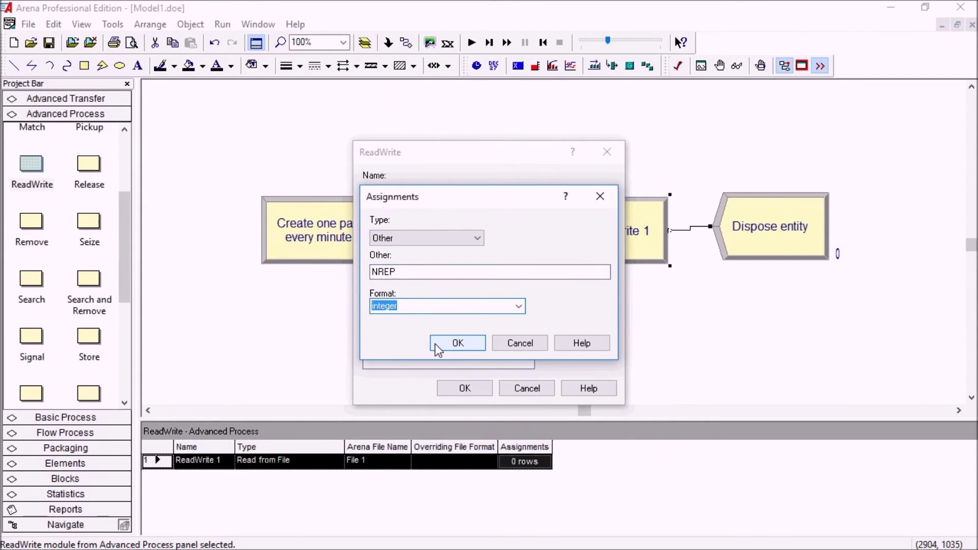
left_click(448, 348)
left_click(563, 298)
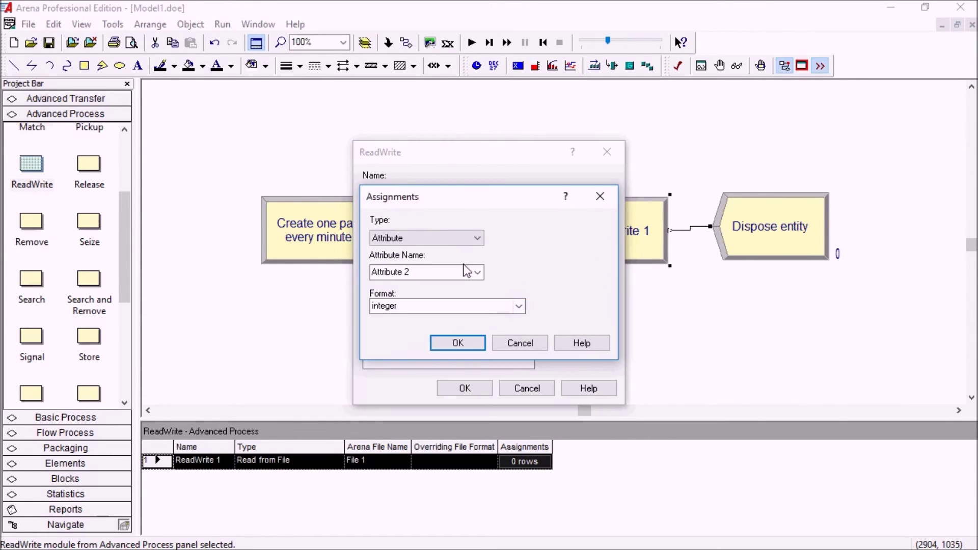
left_click(423, 238)
Add TNOW (Current Simulation Time) as a second write value in real format
left_click(397, 292)
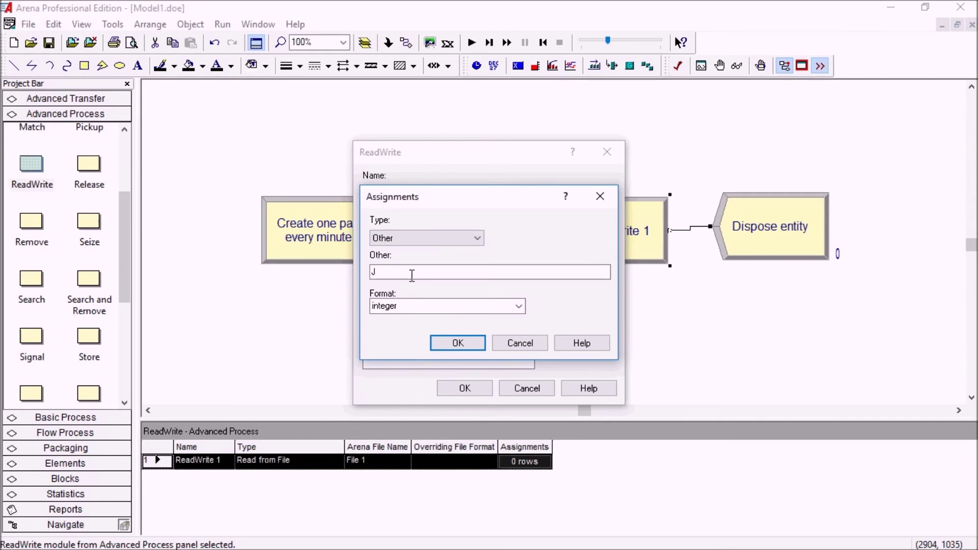
right_click(410, 273)
left_click(459, 401)
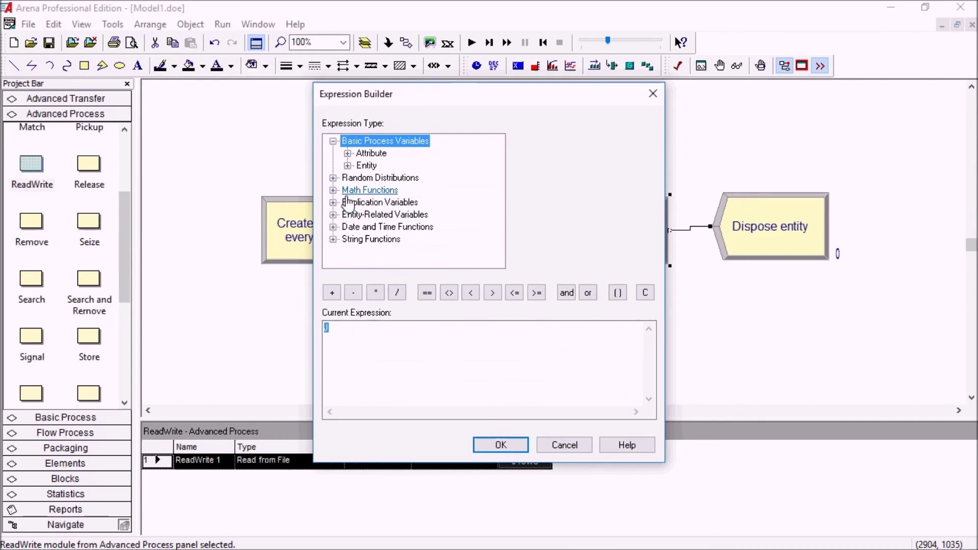
left_click(333, 226)
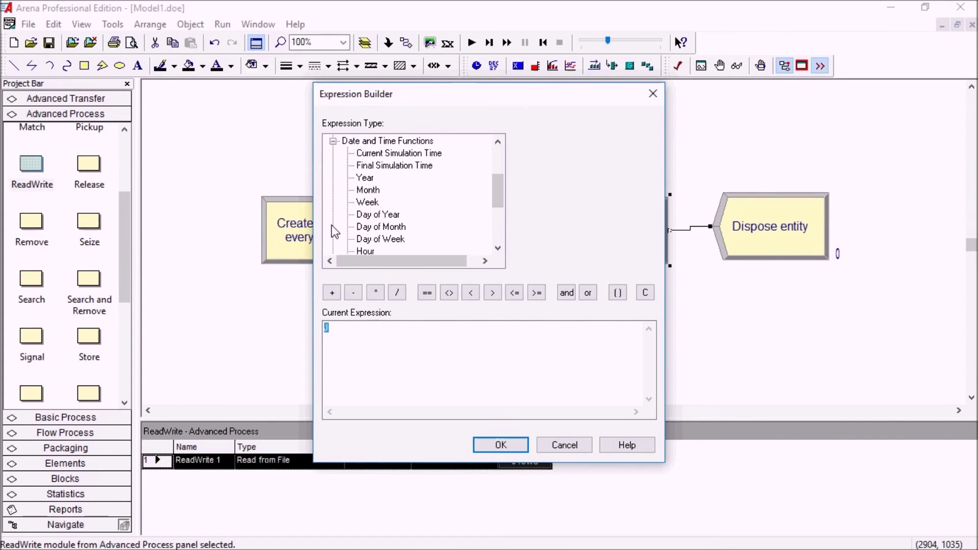
left_click(393, 153)
left_click(489, 445)
left_click(414, 273)
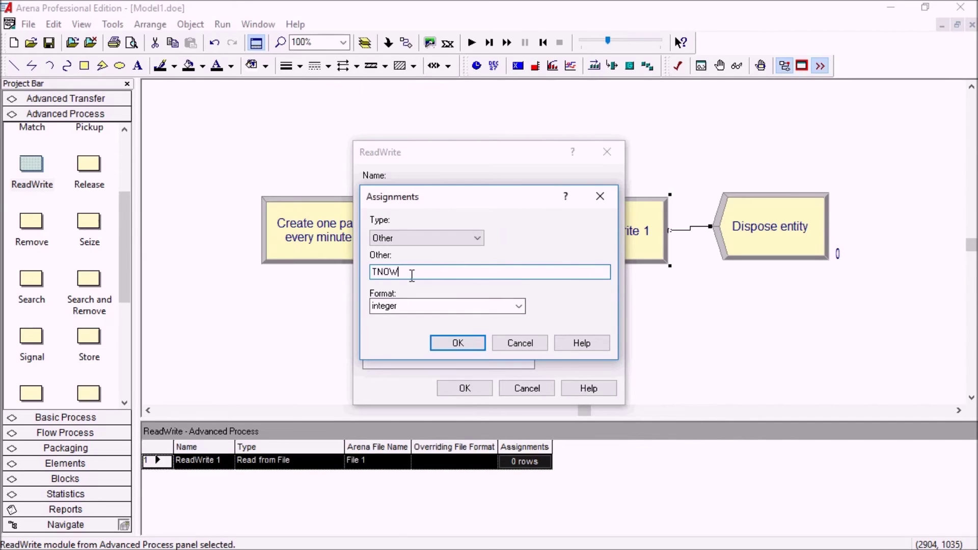
left_click(518, 306)
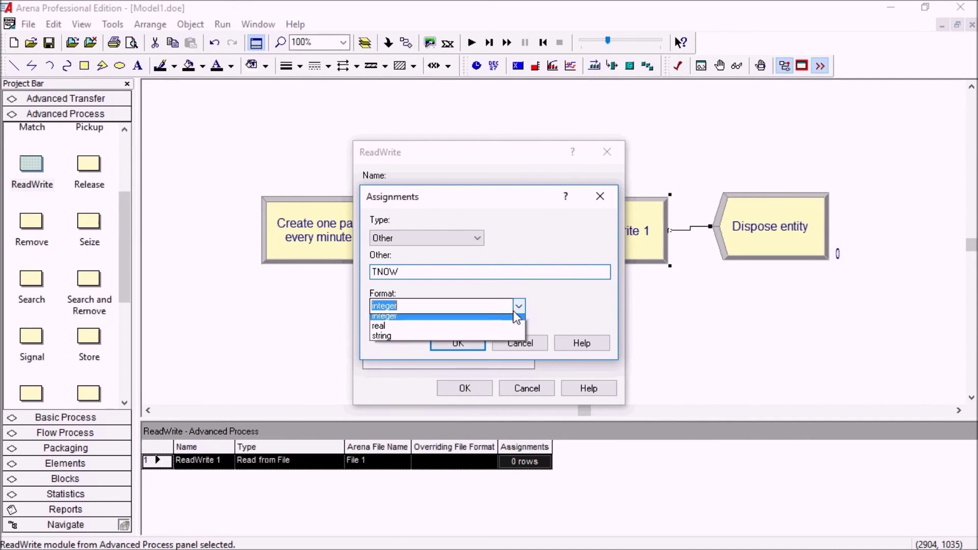
left_click(383, 331)
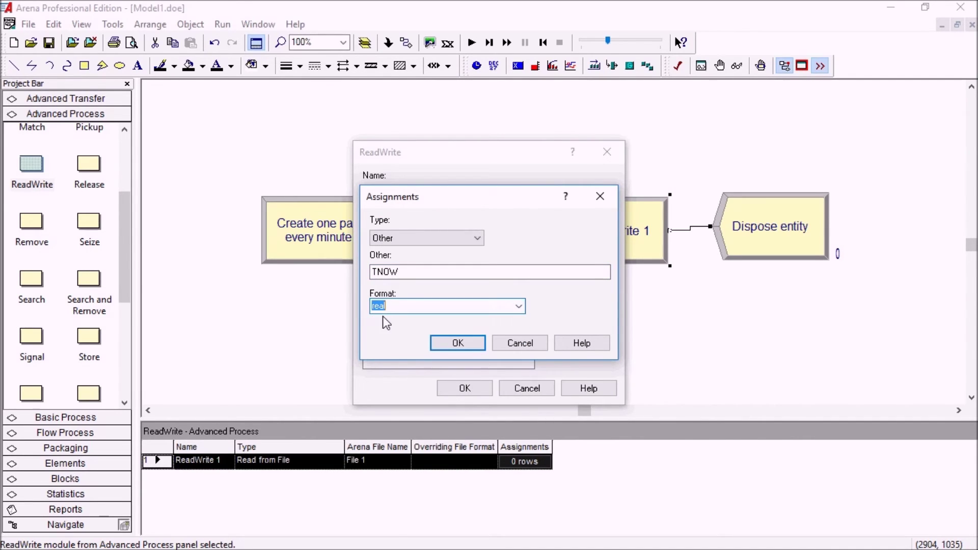
left_click(451, 343)
Add the a_PartType attribute as an integer third value and save the ReadWrite module
left_click(567, 299)
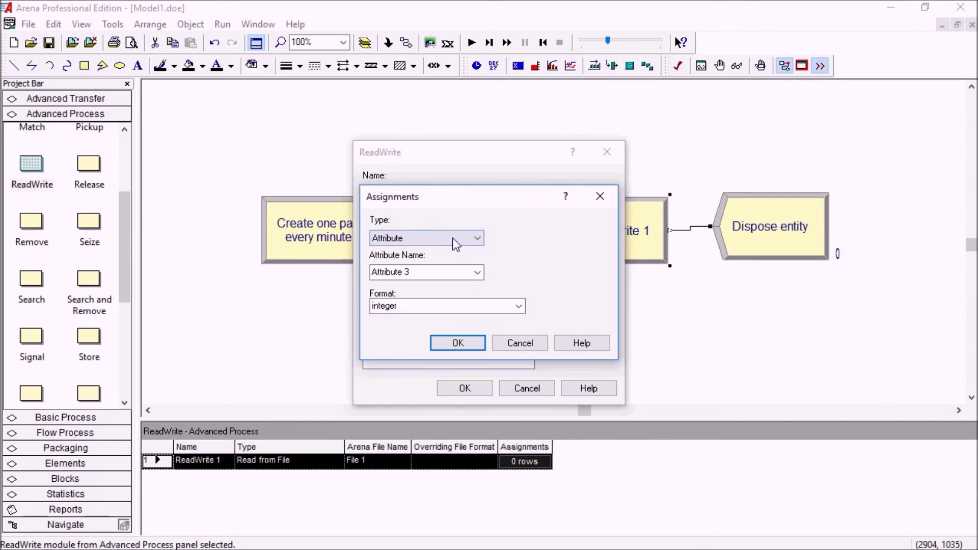
left_click(478, 272)
left_click(405, 286)
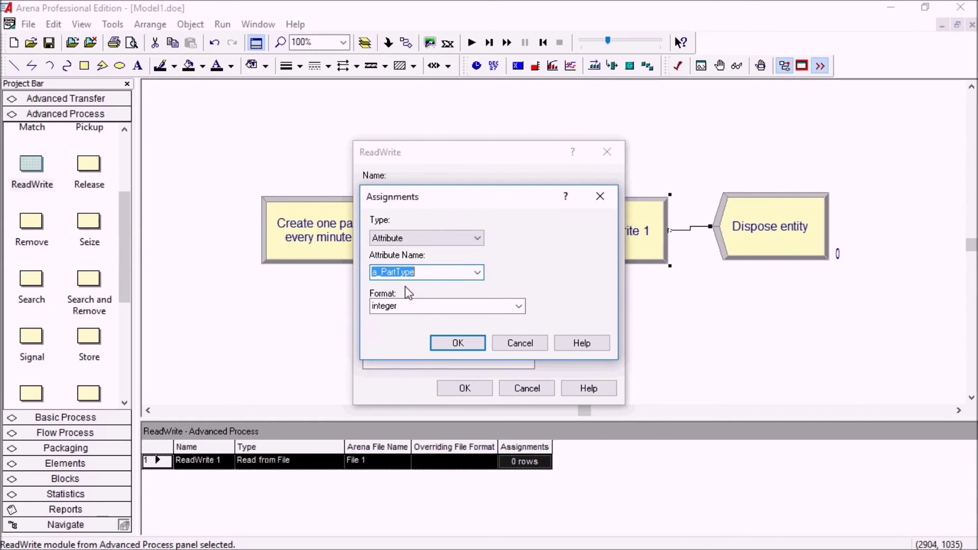
left_click(407, 307)
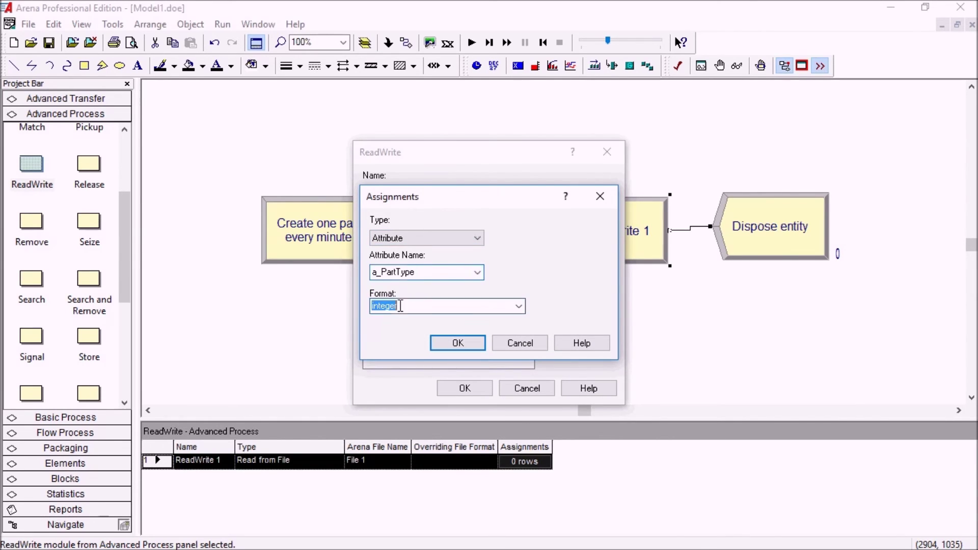
left_click(441, 340)
left_click(454, 390)
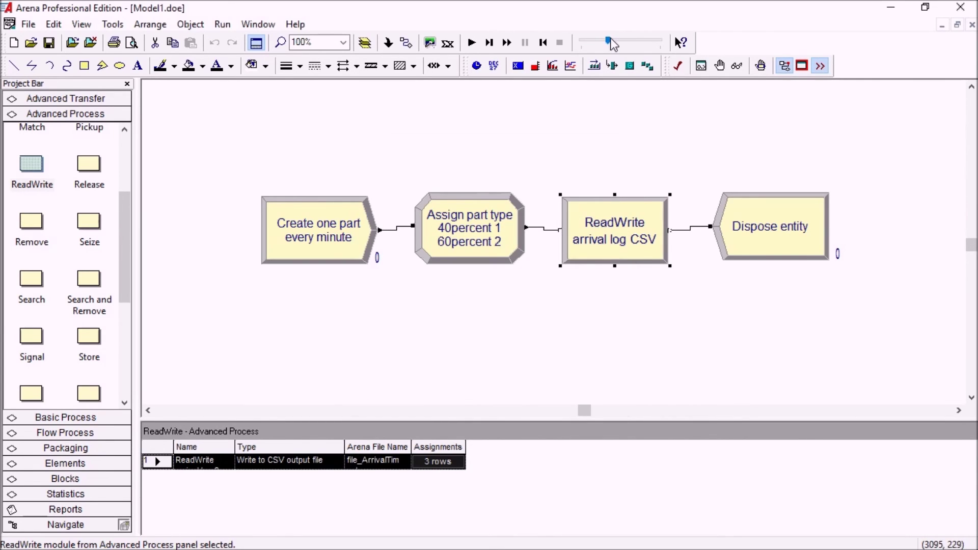
Run the simulation without viewing results, then restore Arena and show the write to CSV folder
right_click(790, 74)
left_click(820, 72)
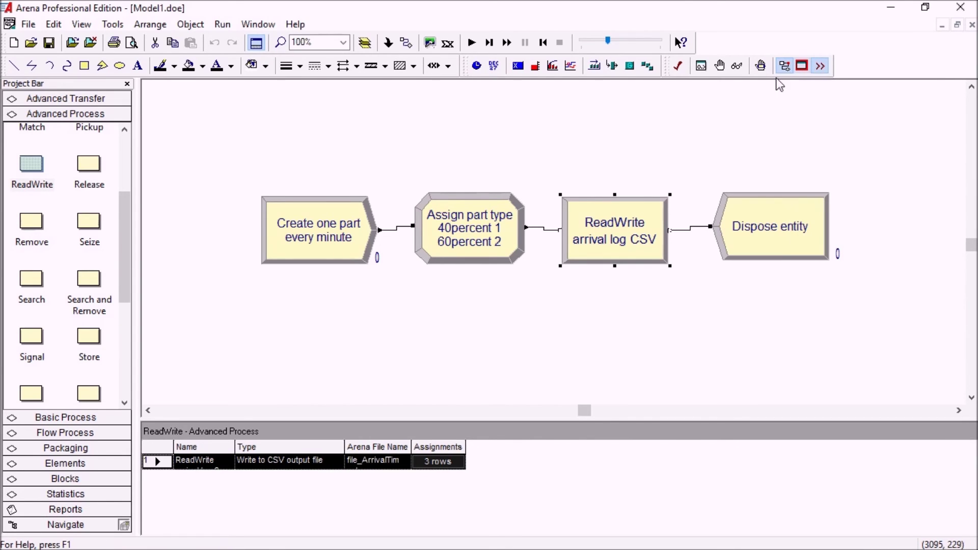
left_click(471, 42)
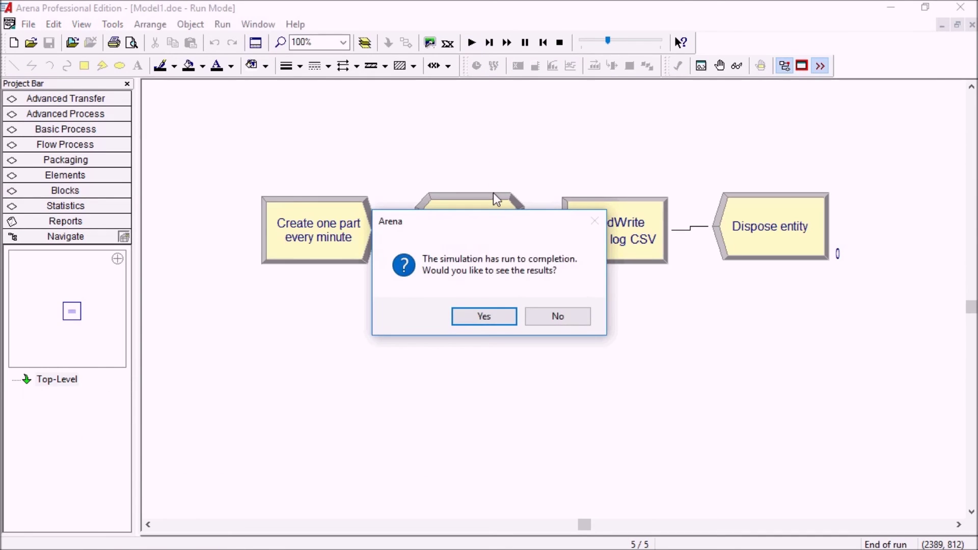
left_click(558, 320)
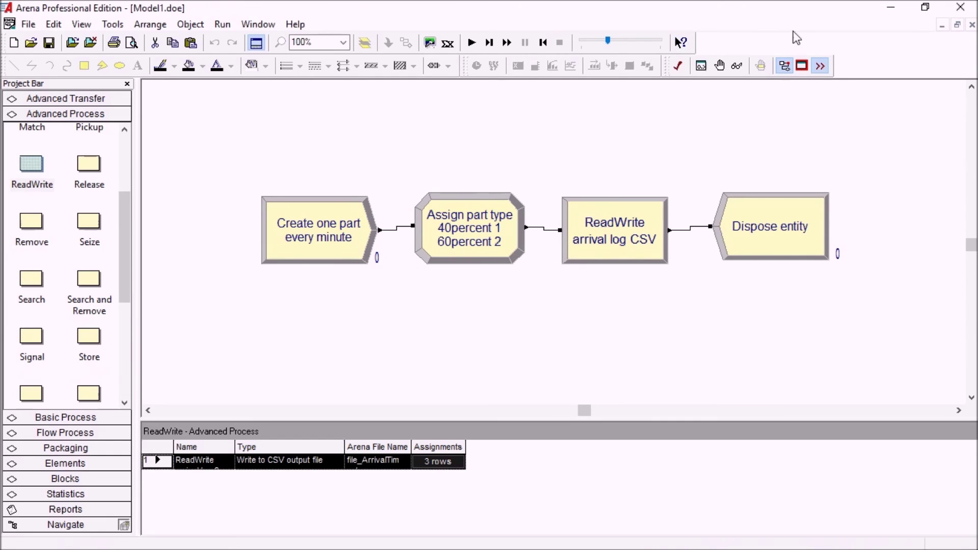
left_click(925, 7)
left_click(104, 326)
Widen the Date modified column and open the regenerated ArrivalTimesLog.csv in Excel
left_click(112, 293)
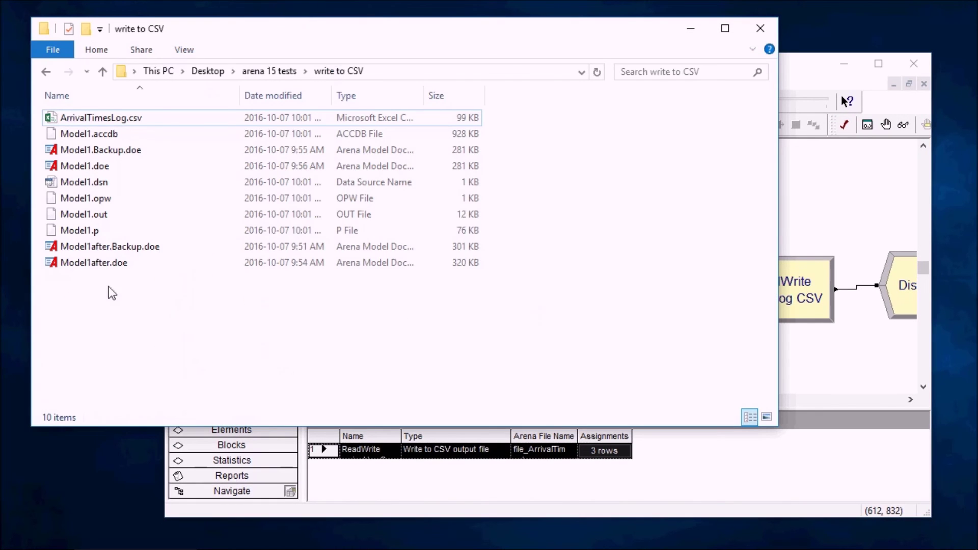
left_click_drag(331, 96, 381, 95)
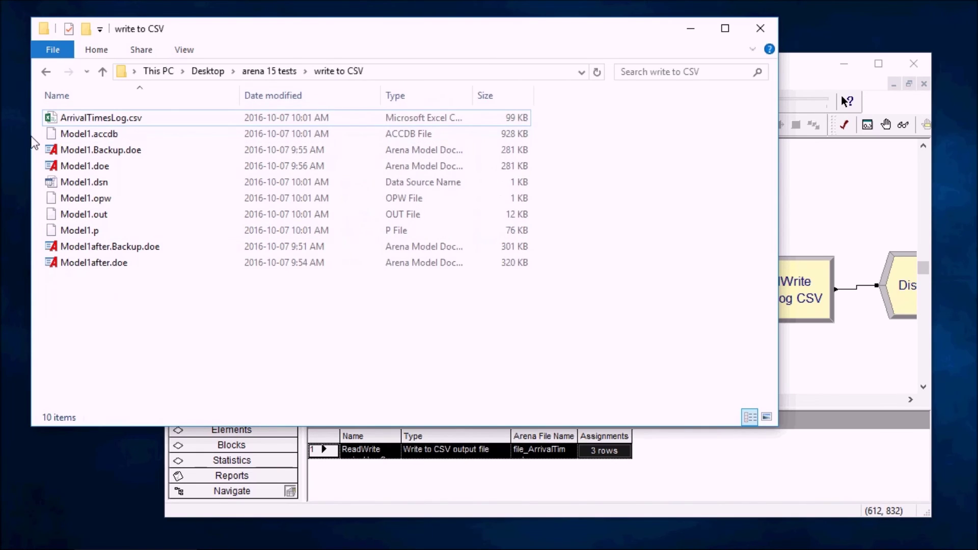
left_click(126, 121)
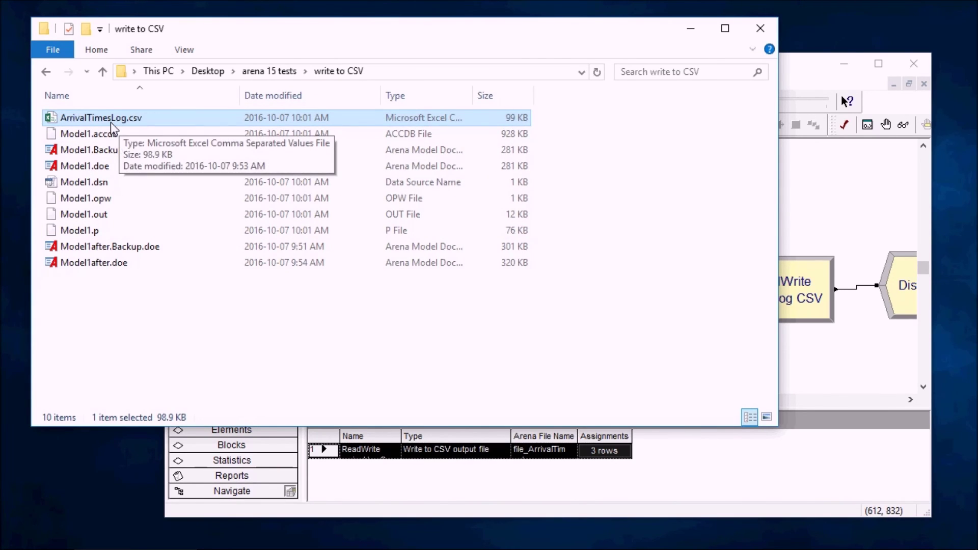
double_click(112, 121)
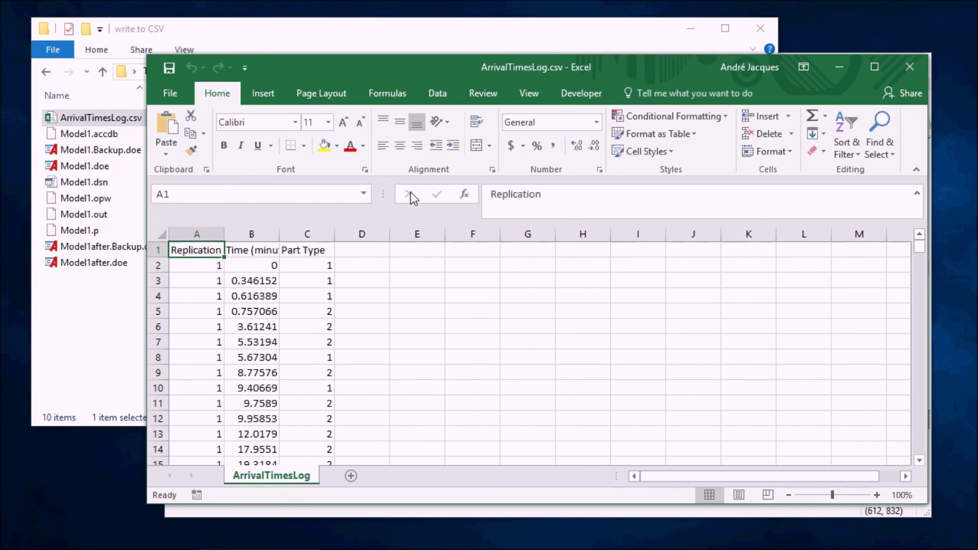
Autofit column B and apply Comma Style so arrival times show two decimals
left_click(162, 234)
double_click(279, 234)
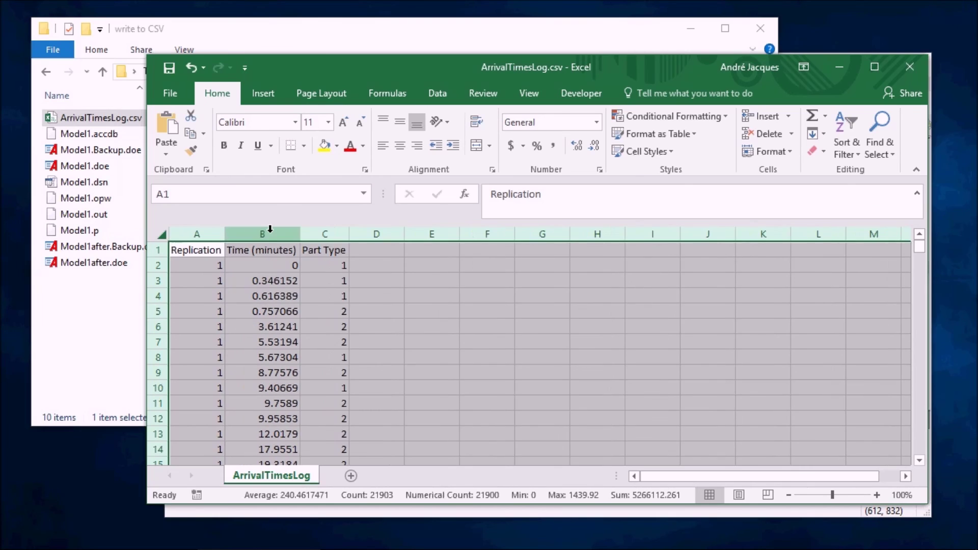
left_click(264, 234)
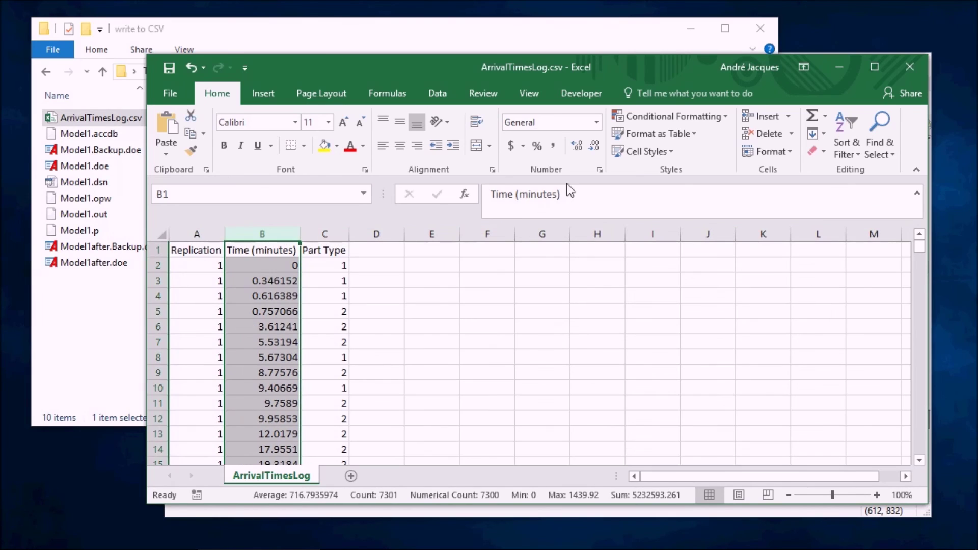
left_click(554, 148)
left_click(343, 345)
left_click(333, 234)
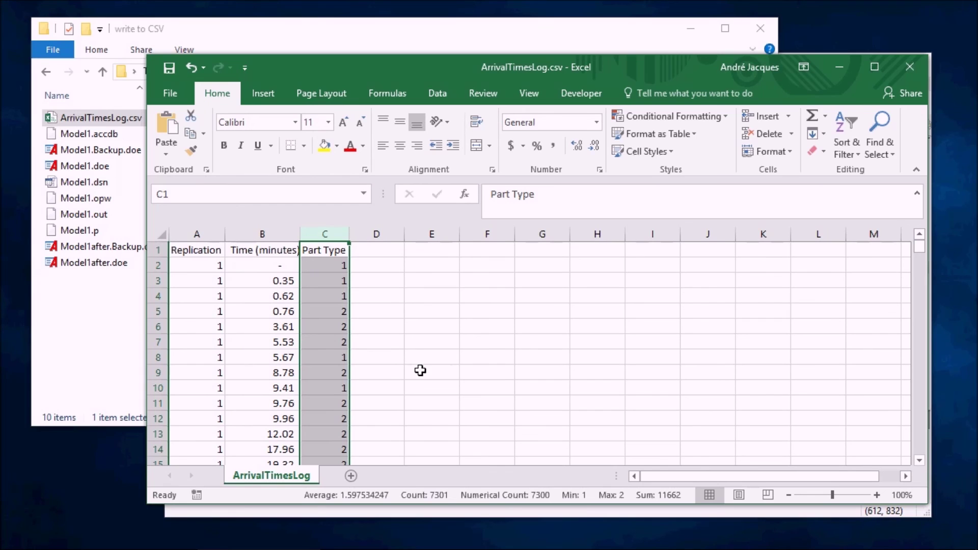